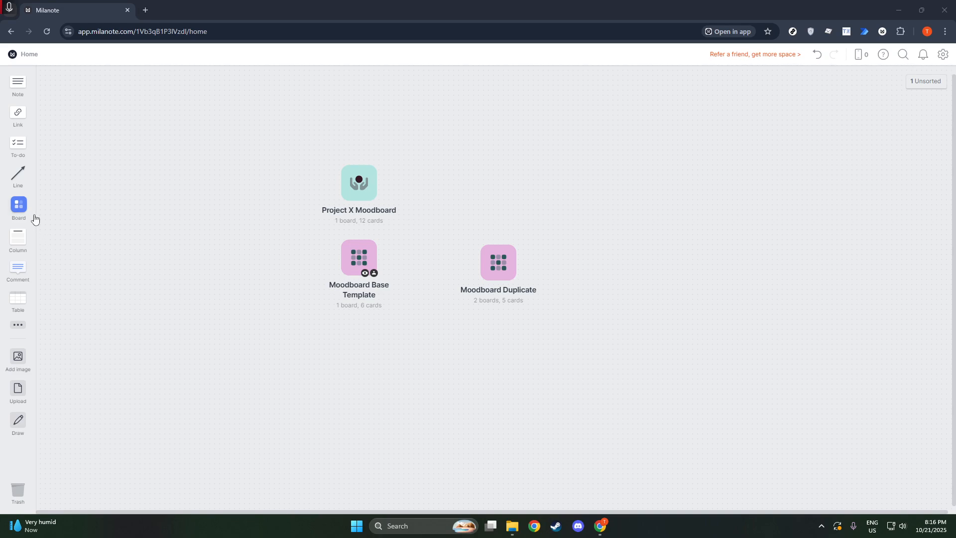
# Step: Add a new board named "Storyboard" above the Moodboard Duplicate board
pyautogui.moveTo(20, 212); pyautogui.dragTo(502, 187)
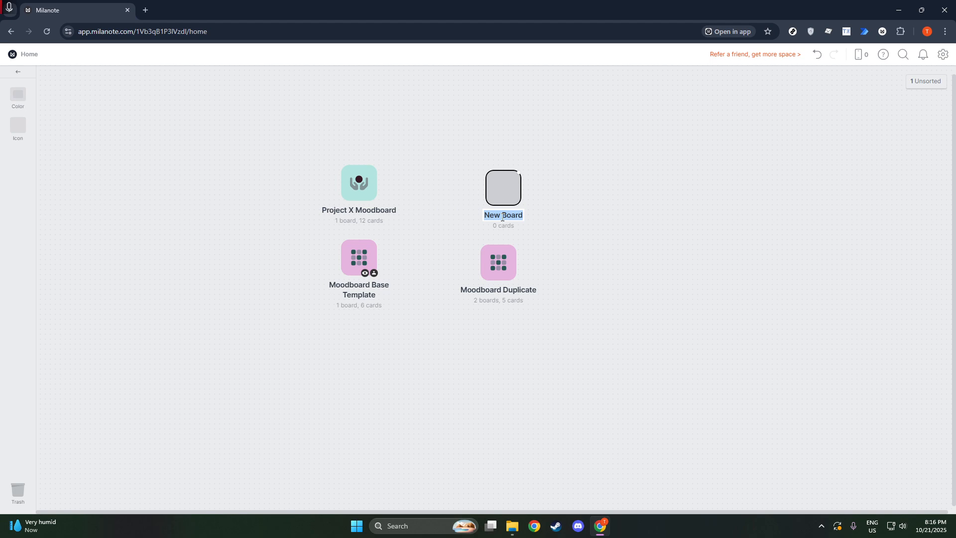
pyautogui.write('StoryBoard')
pyautogui.click(635, 168)
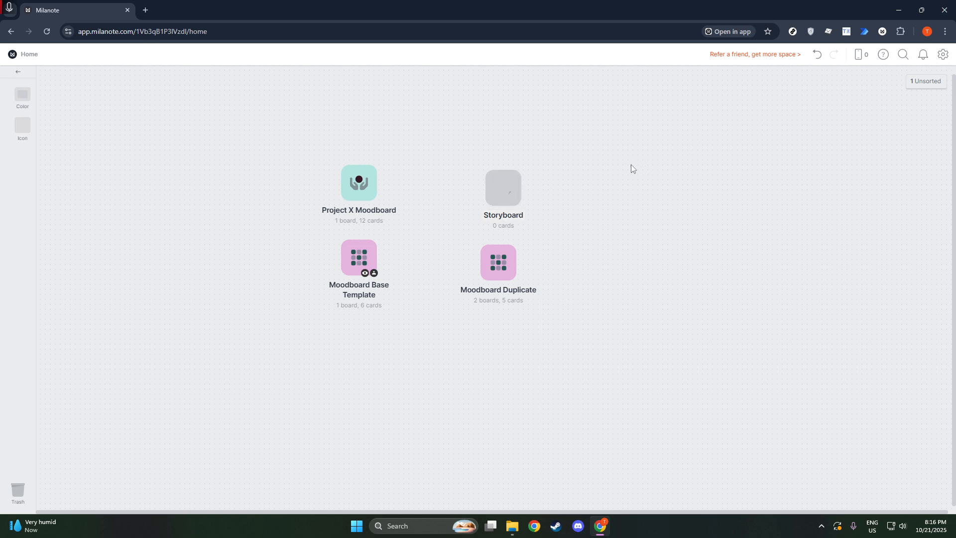
# Step: Open the Storyboard board and apply the Storyboard template without the example content
pyautogui.click(501, 190)
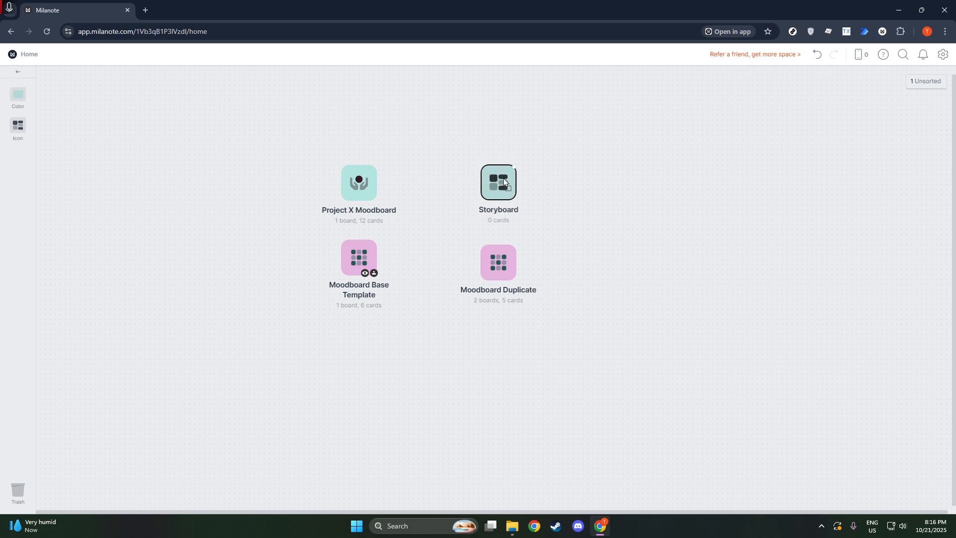
pyautogui.doubleClick(501, 181)
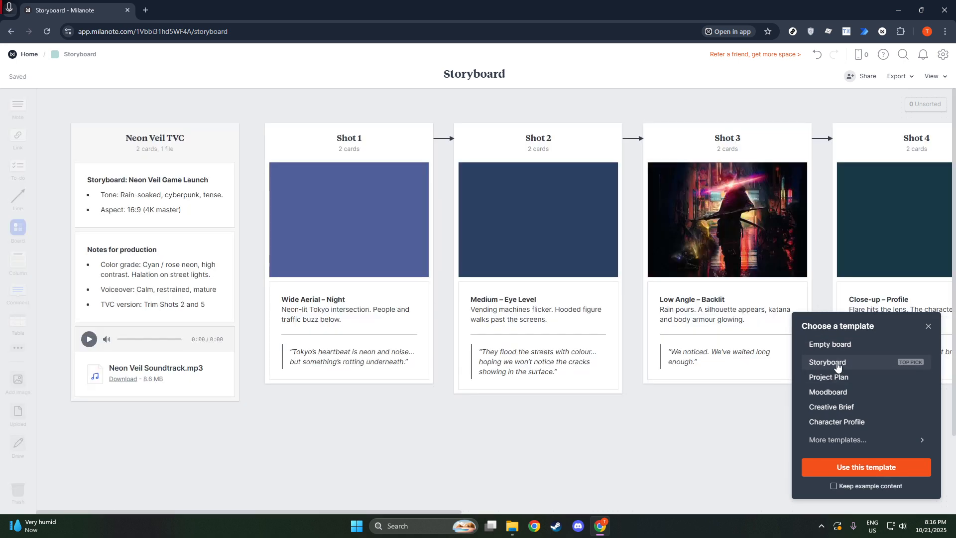
pyautogui.click(838, 468)
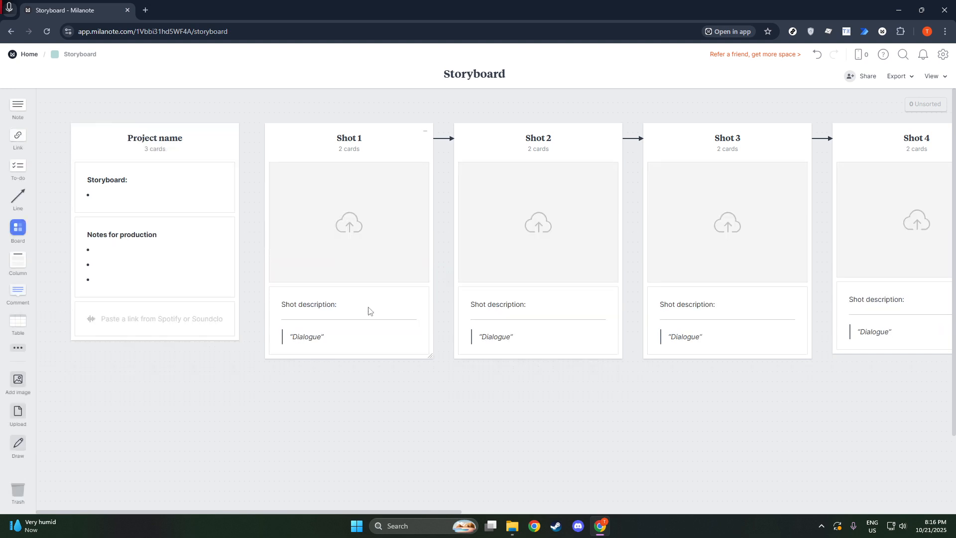
# Step: Upload the mountain lake image "ChatGPT Image Oct 5, 2025, 10_31_57 PM" into the Shot 1 image placeholder
pyautogui.click(356, 222)
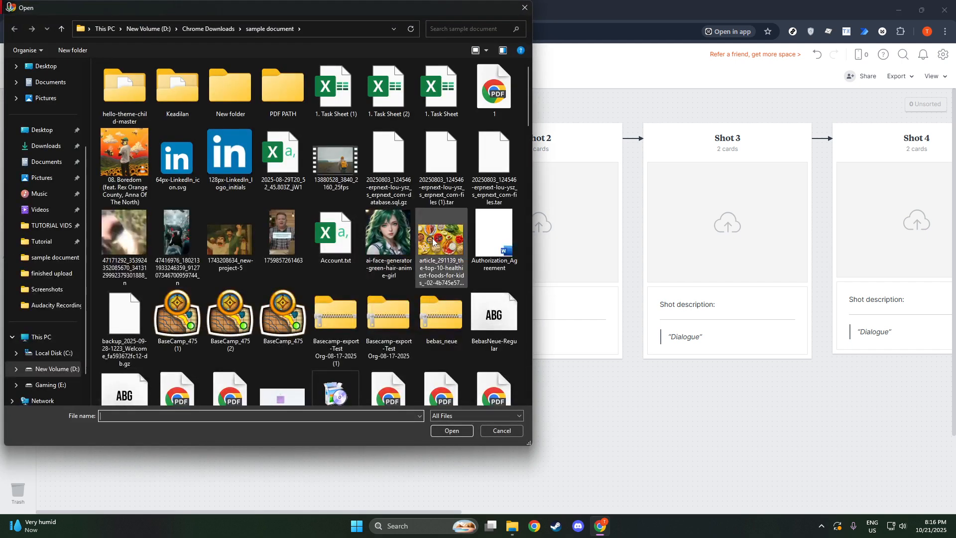
pyautogui.scroll(-3, 267, 232)
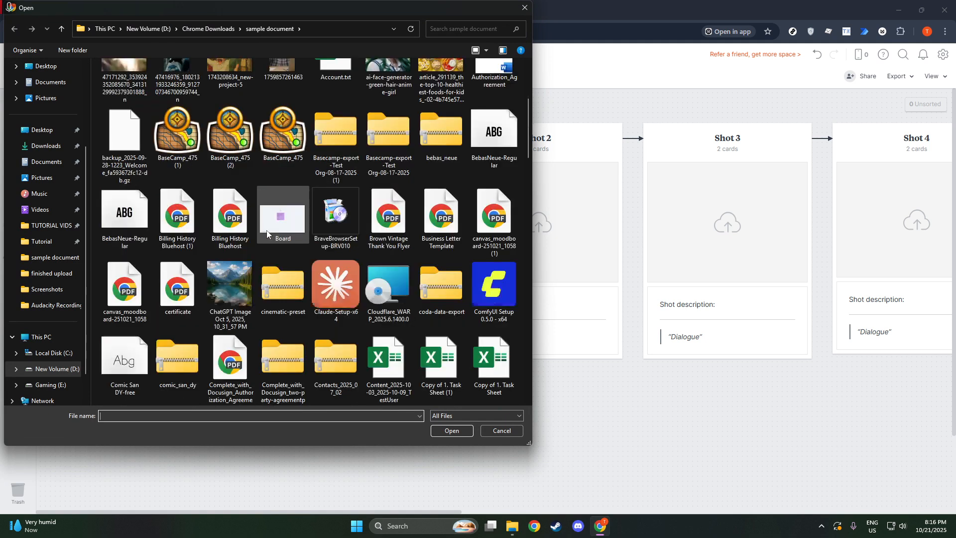
pyautogui.click(230, 286)
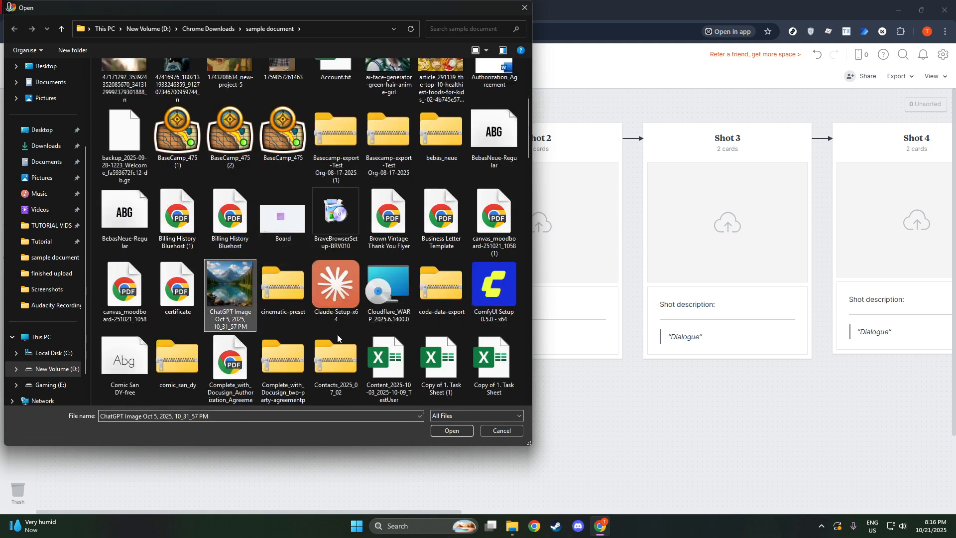
pyautogui.click(452, 430)
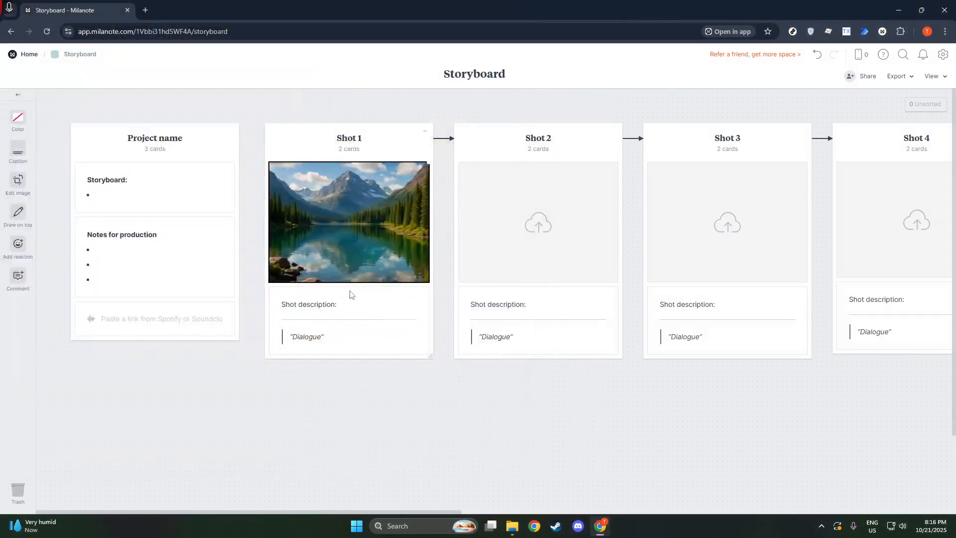
# Step: Replace the placeholder dialogue in Shot 1 with "Mountain Entrance for Opening" in quotation marks
pyautogui.click(321, 337)
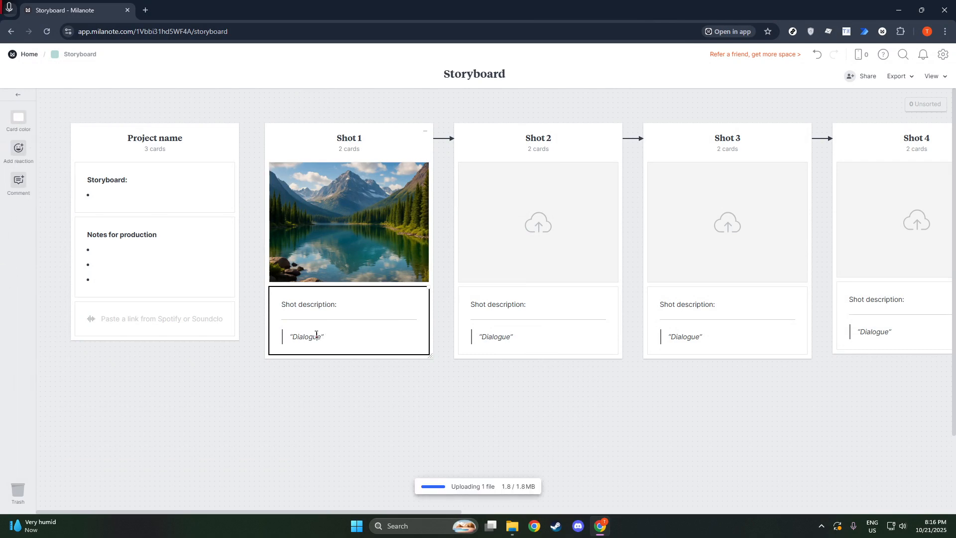
pyautogui.click(292, 337)
pyautogui.moveTo(321, 339); pyautogui.dragTo(293, 339)
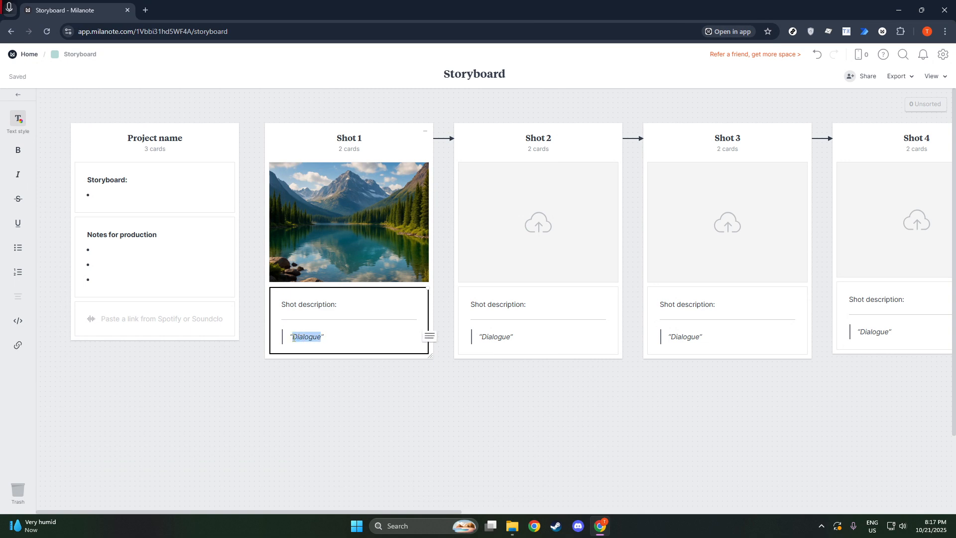
pyautogui.click(333, 337)
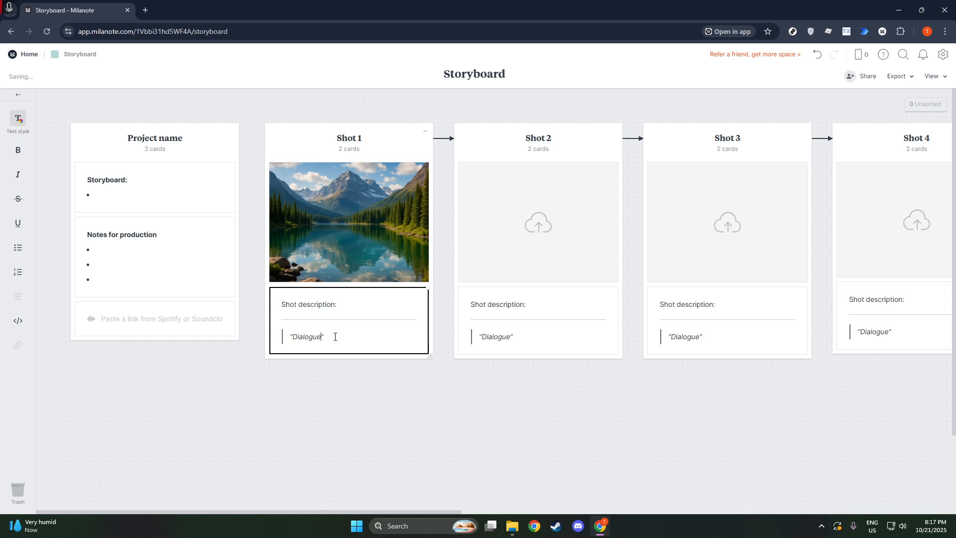
pyautogui.moveTo(333, 337); pyautogui.dragTo(290, 338)
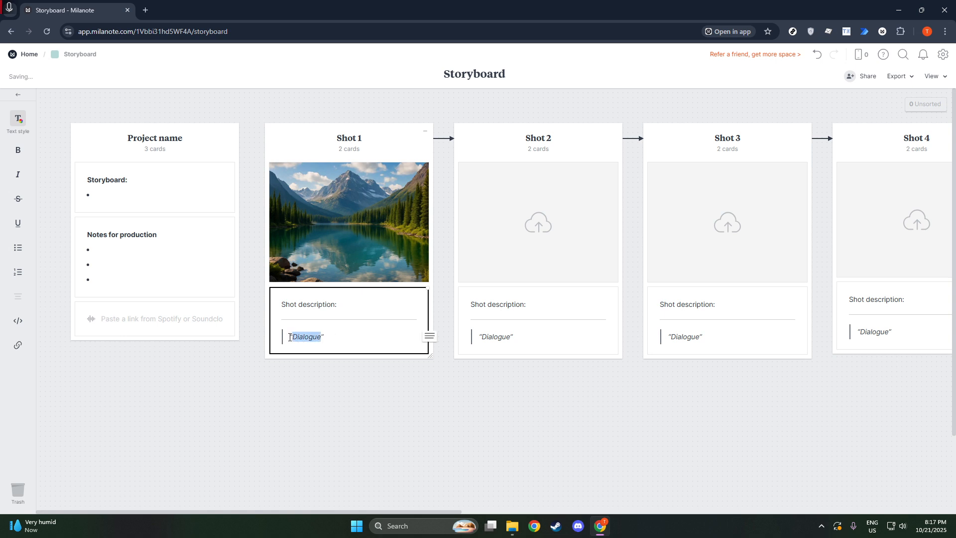
pyautogui.press('BackSpace')
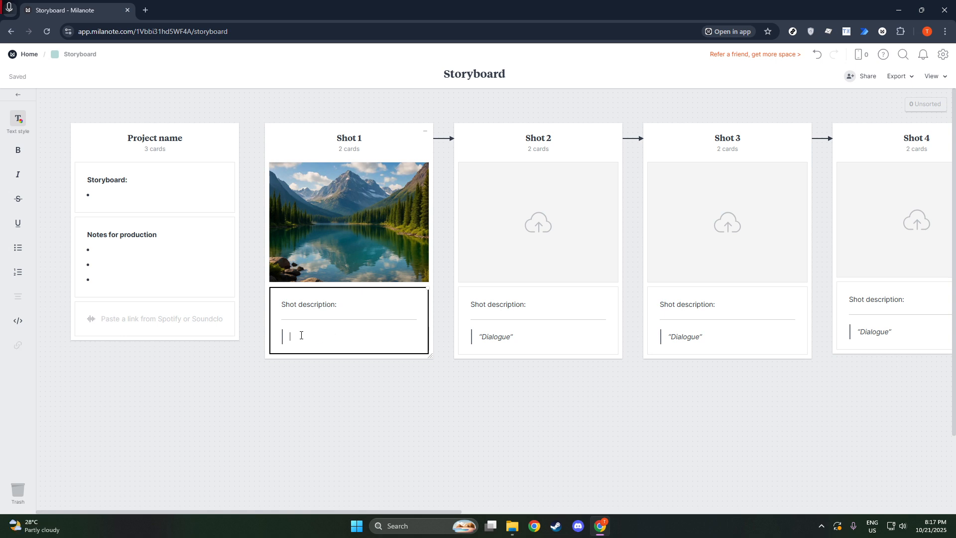
pyautogui.write('Mountain Entrance for Opening”')
# Step: Enter "Frame of Paintings" as the Storyboard bullet and "Low angle" as the first bullet of Notes for production
pyautogui.click(125, 196)
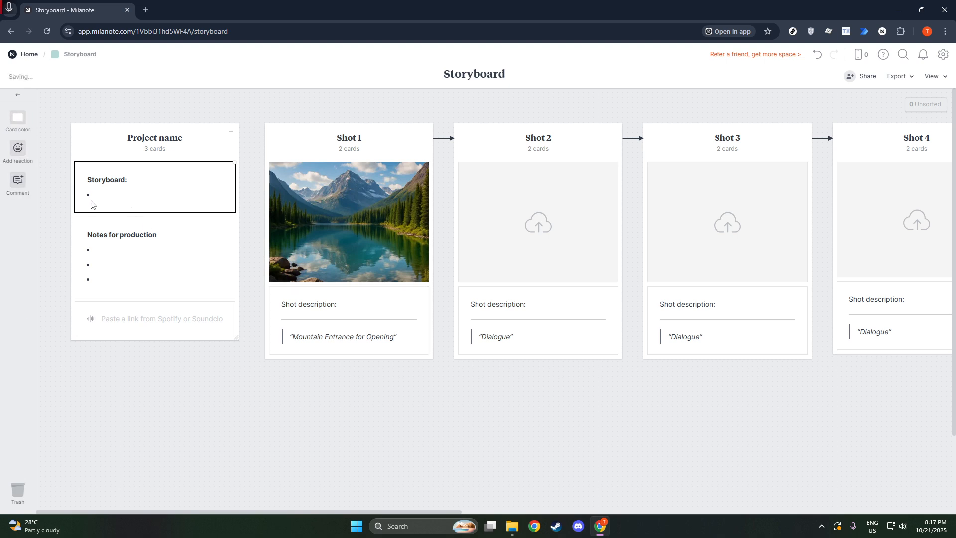
pyautogui.click(103, 194)
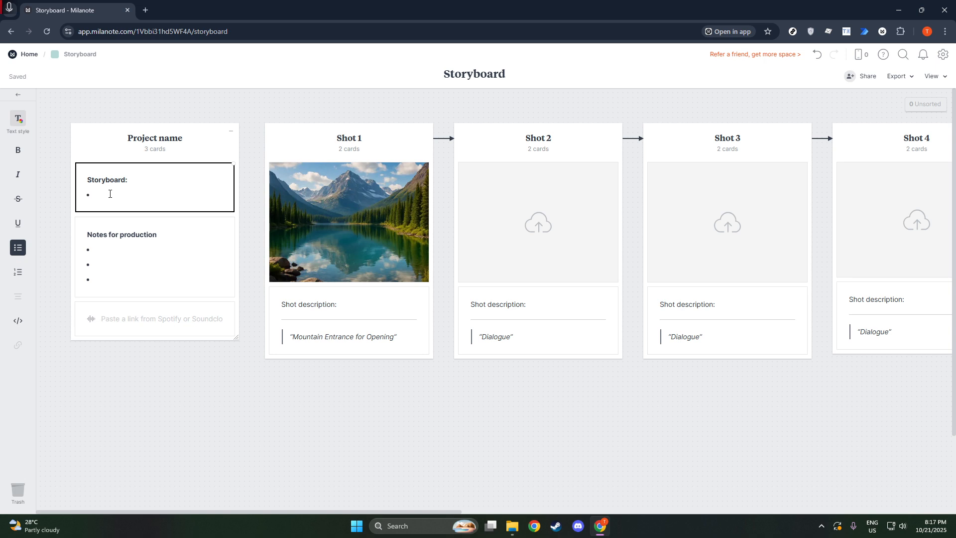
pyautogui.write('Pho')
pyautogui.press('BackSpace')
pyautogui.write('Frame of Paintings')
pyautogui.click(102, 249)
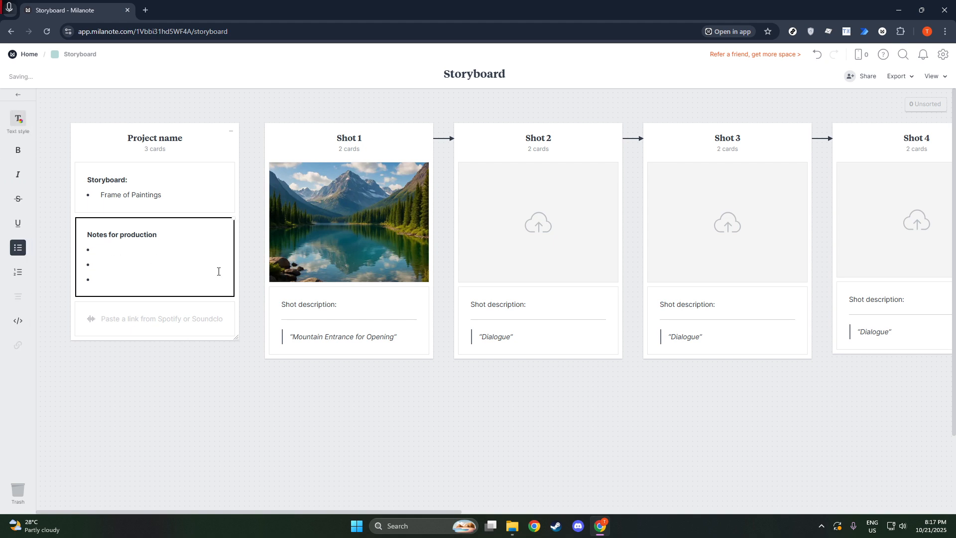
pyautogui.write('Low angle')
# Step: Upload the healthiest-foods-for-kids article image (article_291139) into the Shot 2 image placeholder
pyautogui.click(532, 245)
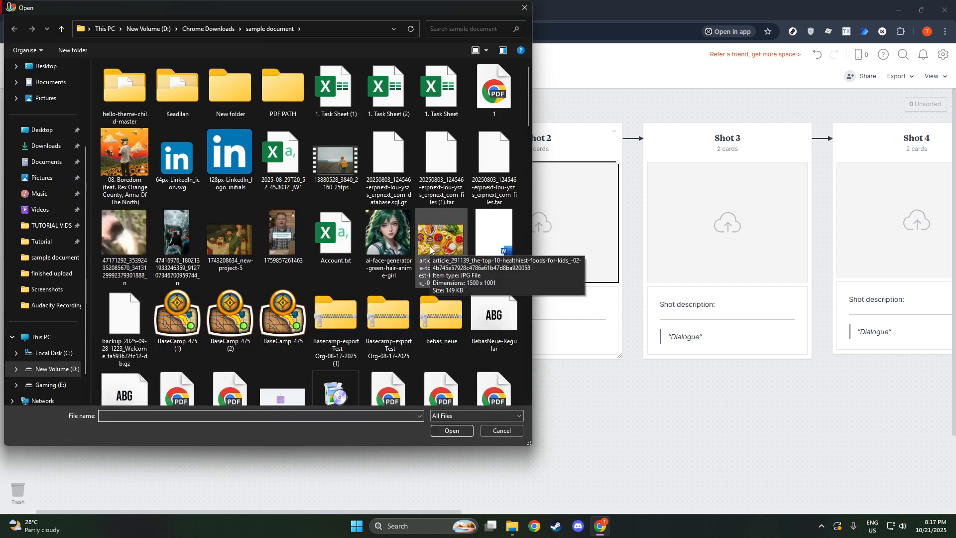
pyautogui.click(430, 246)
pyautogui.click(452, 431)
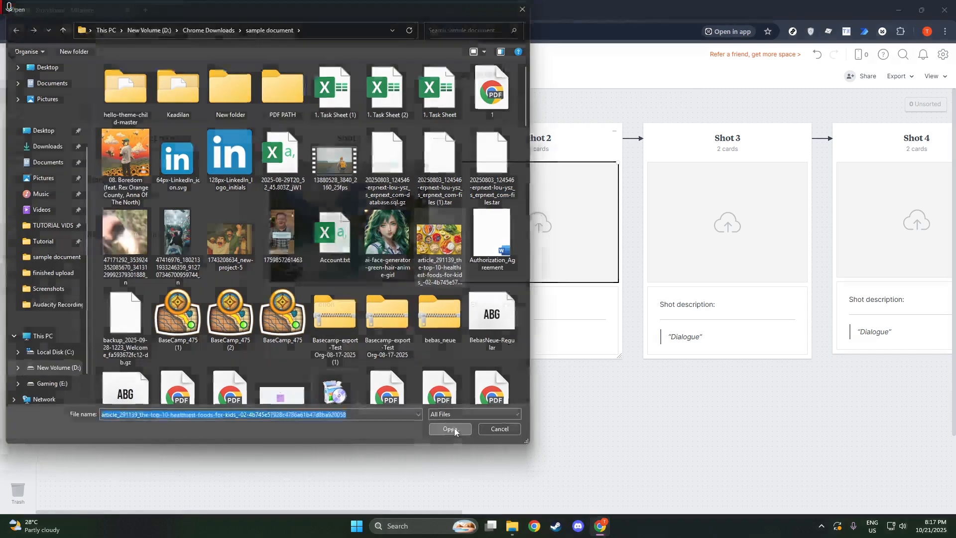
# Step: Replace the placeholder dialogue in Shot 2 with "Transition to food found in mountains", keeping the quotation marks
pyautogui.doubleClick(505, 337)
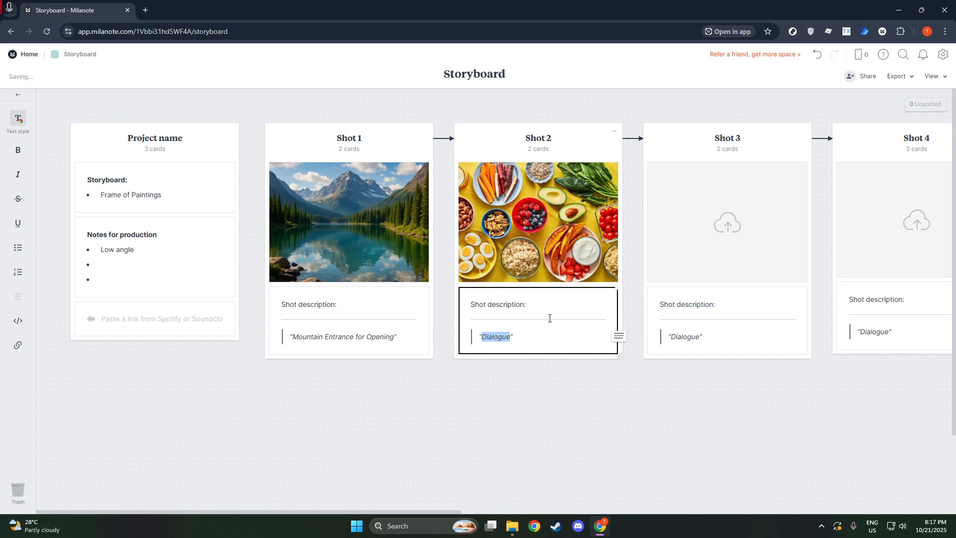
pyautogui.write('T')
pyautogui.write('rans')
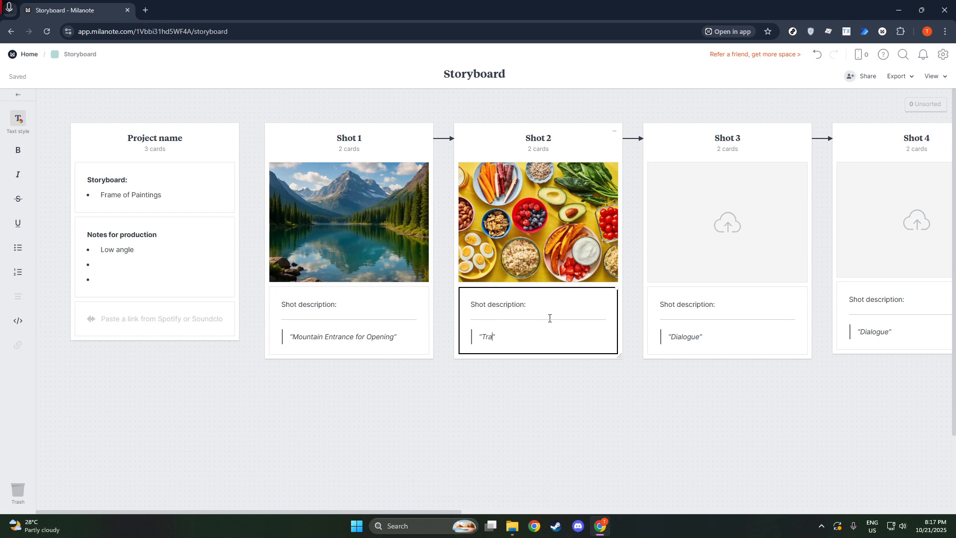
pyautogui.write('ition to food found in mountains')
# Step: Start uploading an image into the Shot 3 image placeholder
pyautogui.click(721, 240)
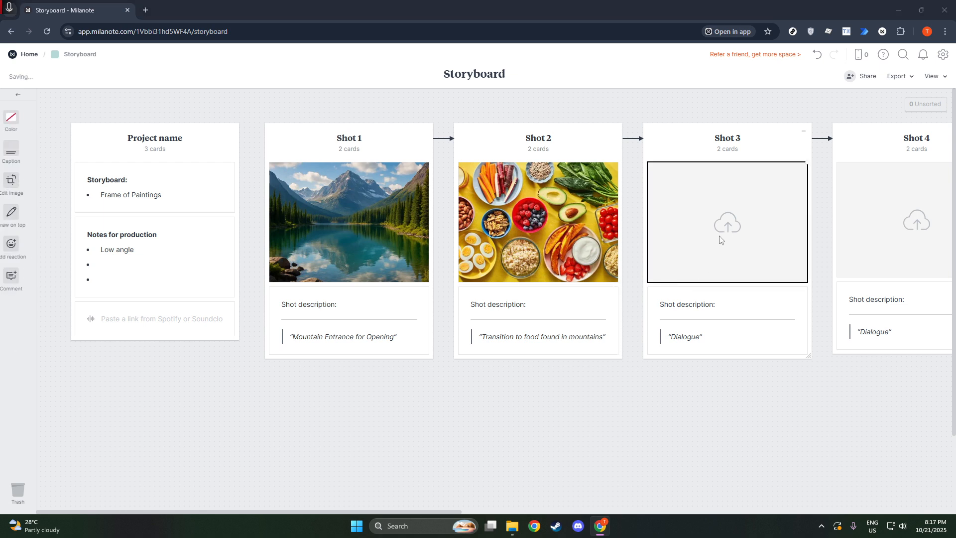